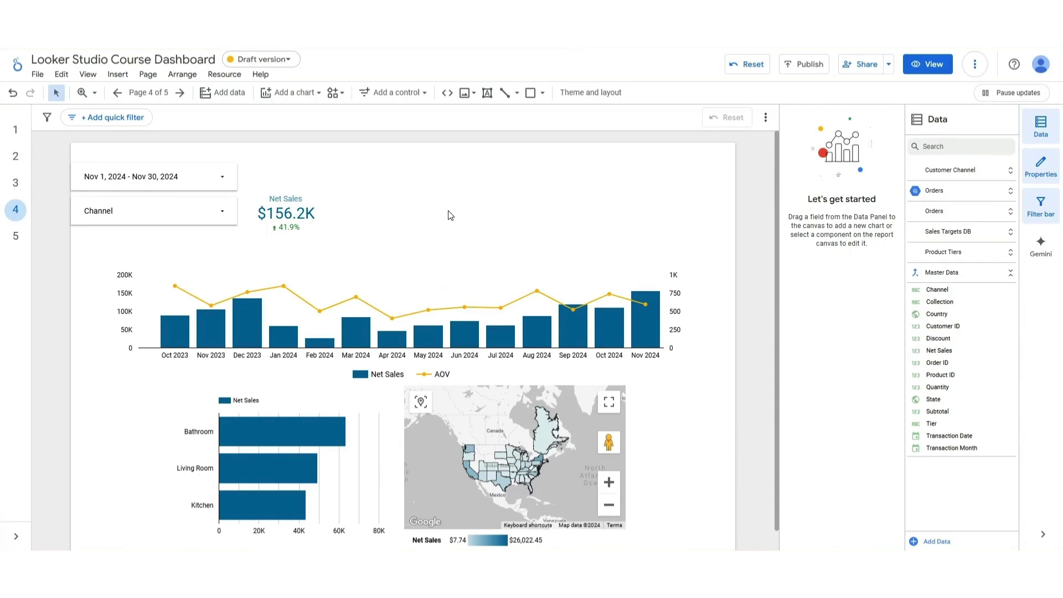
Place a standard gauge chart at the top of the page, then delete it.
{"action": "left_click", "coordinate": [288, 92]}
{"action": "scroll", "coordinate": [351, 366], "scroll_direction": "down", "scroll_amount": 4}
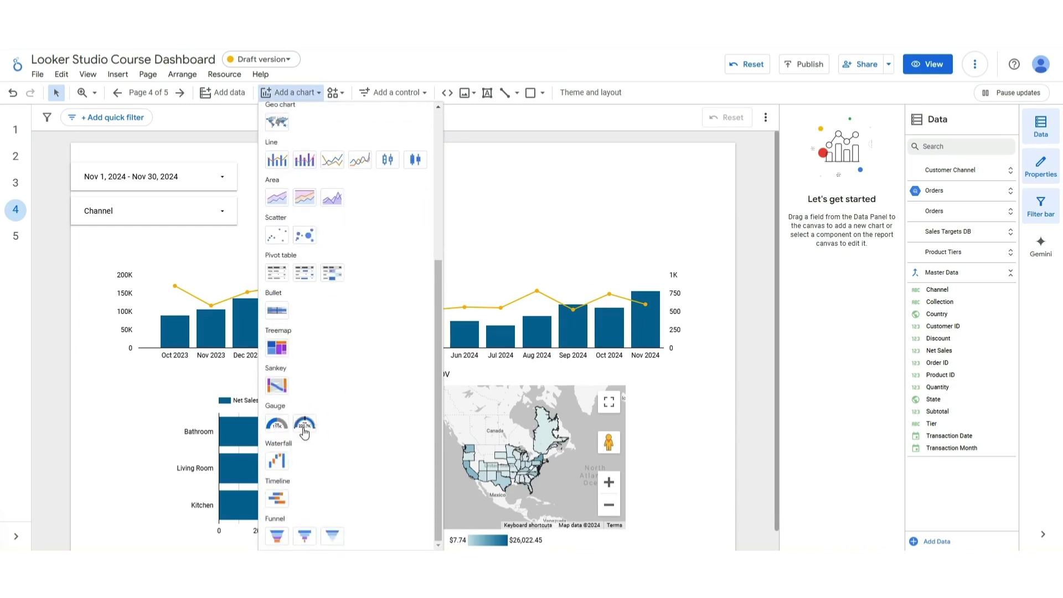
{"action": "left_click", "coordinate": [275, 425]}
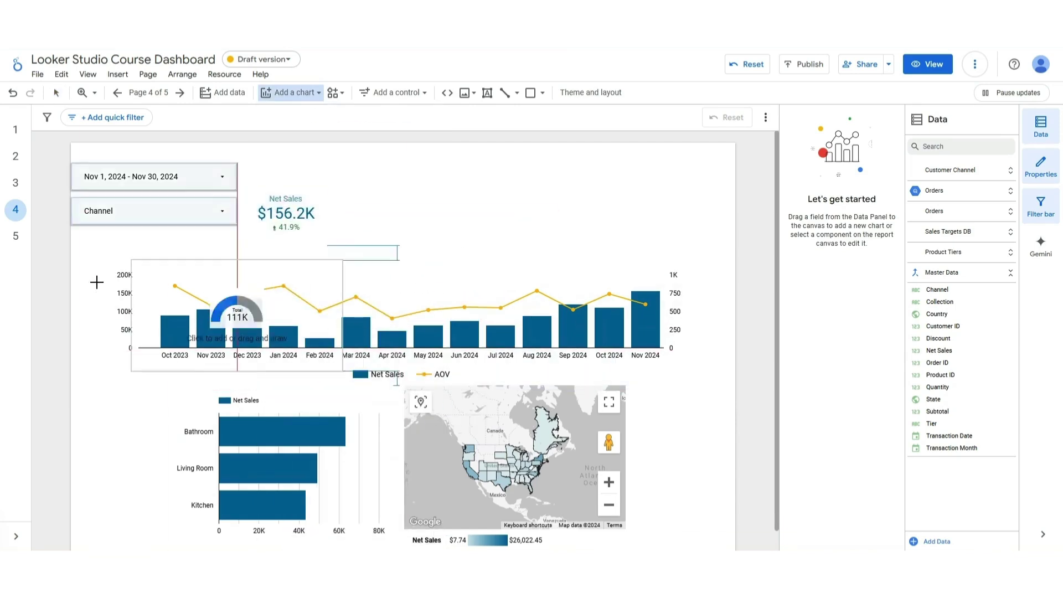
{"action": "key", "text": "Escape"}
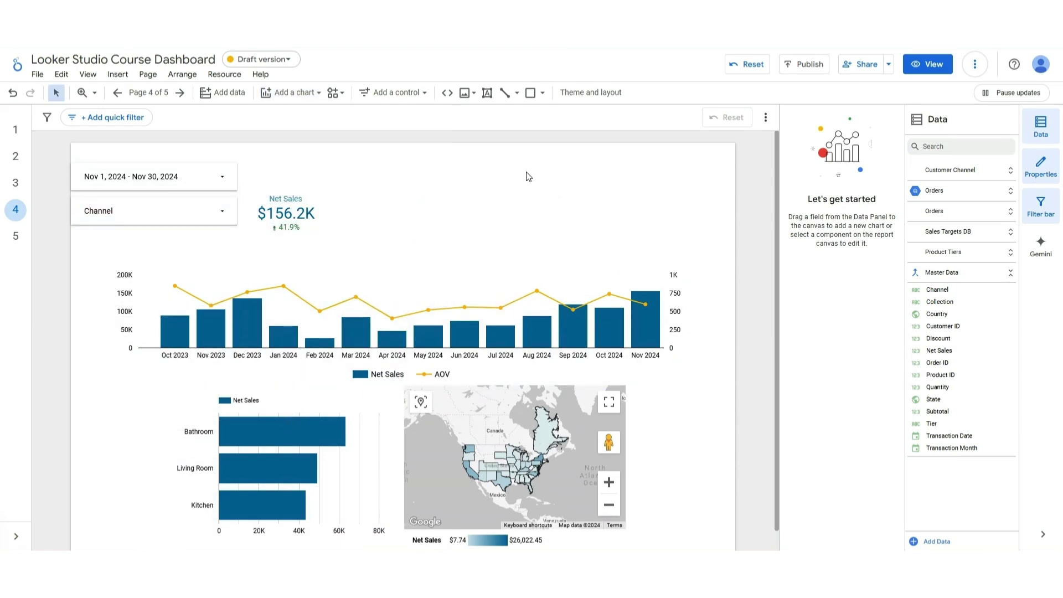
{"action": "left_click", "coordinate": [526, 175]}
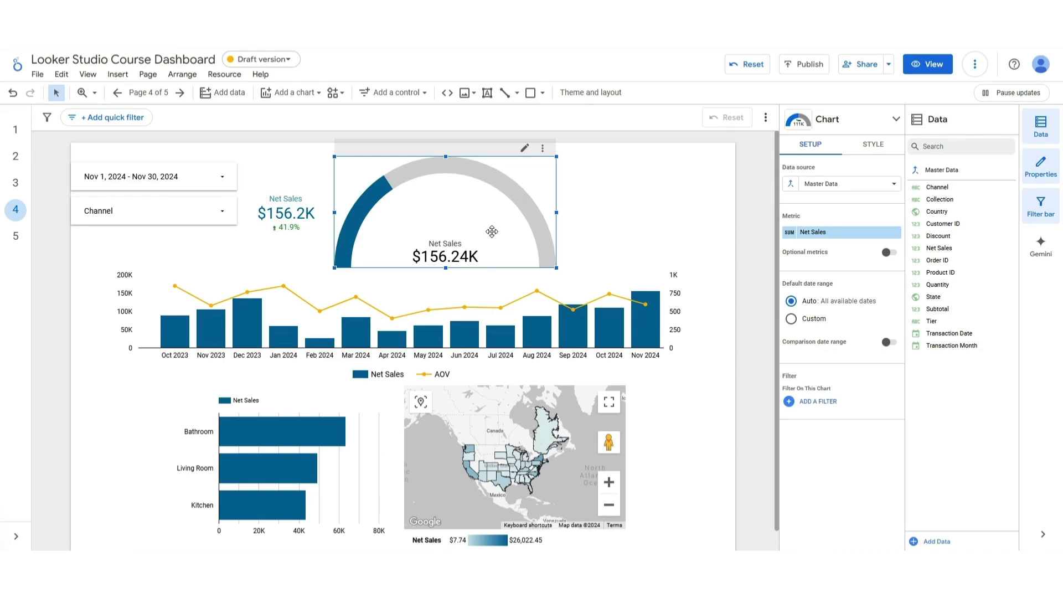
{"action": "key", "text": "Delete"}
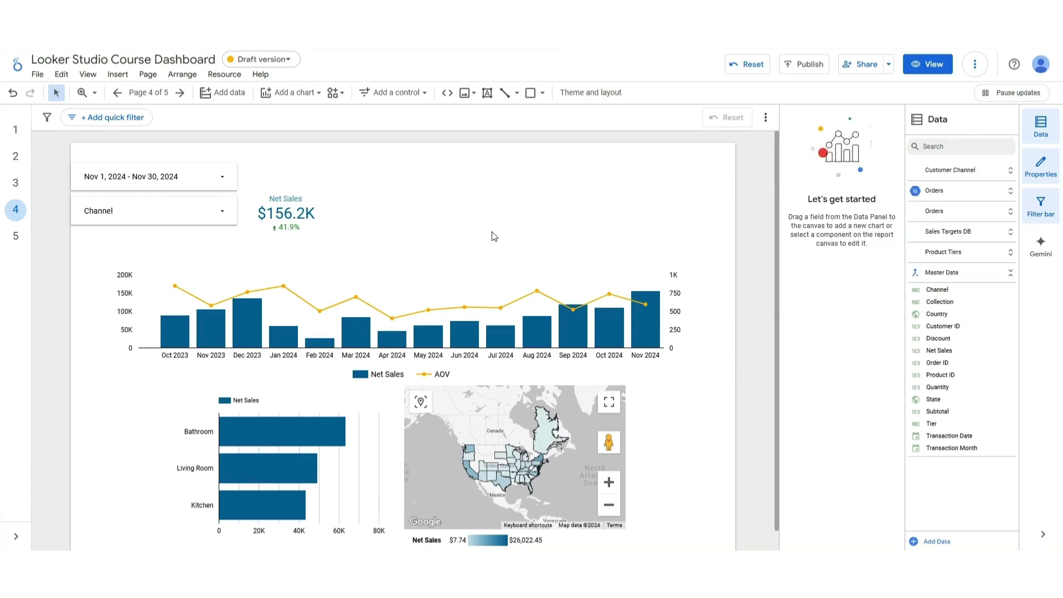
Place the community Gauge by Google above the line chart, showing Net Sales.
{"action": "left_click", "coordinate": [342, 94]}
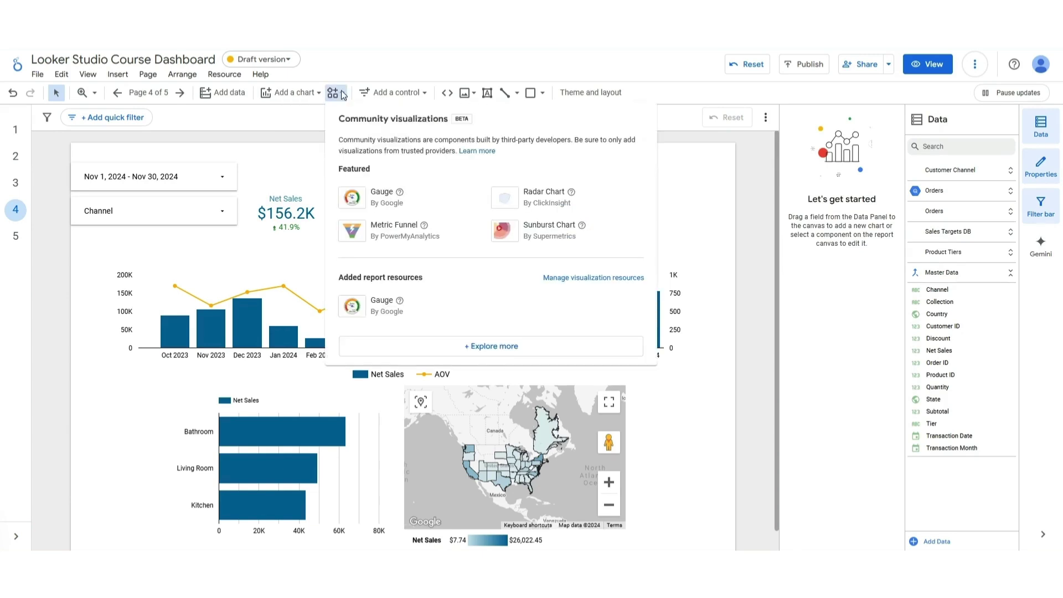
{"action": "left_click", "coordinate": [413, 202]}
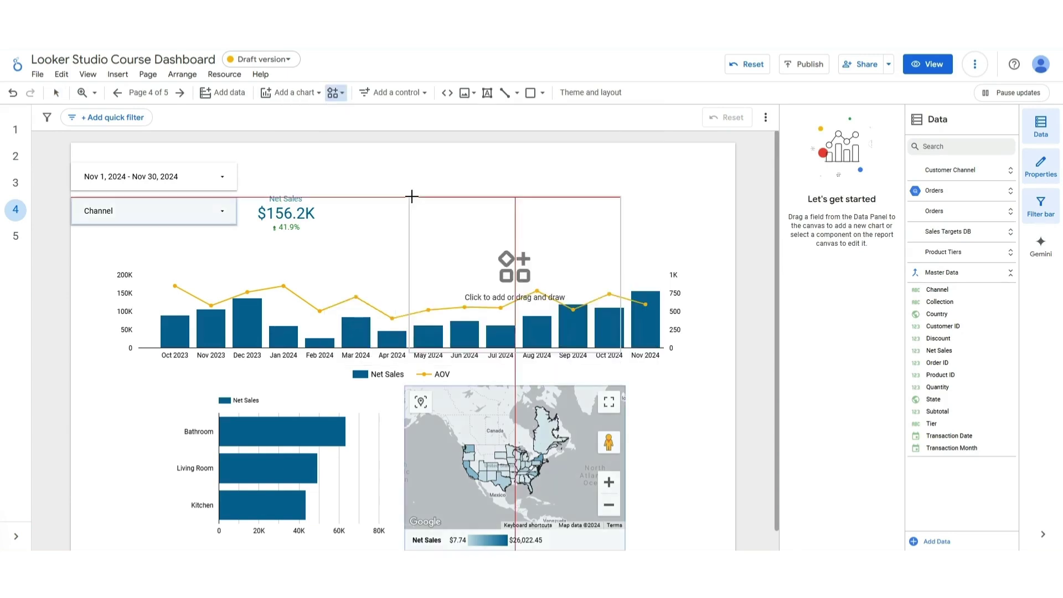
{"action": "left_click", "coordinate": [382, 147]}
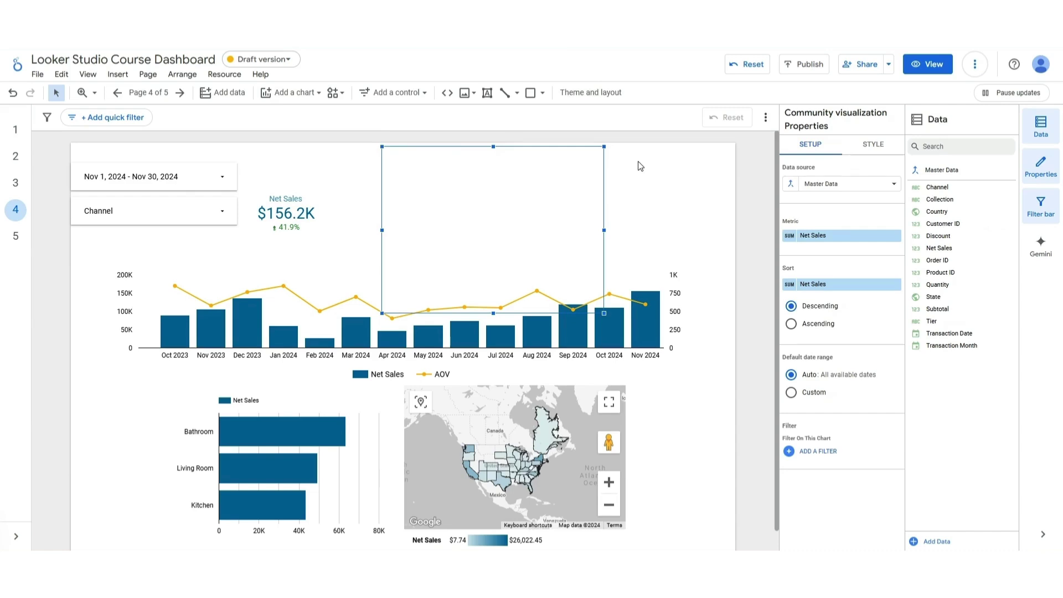
{"action": "left_click", "coordinate": [787, 235]}
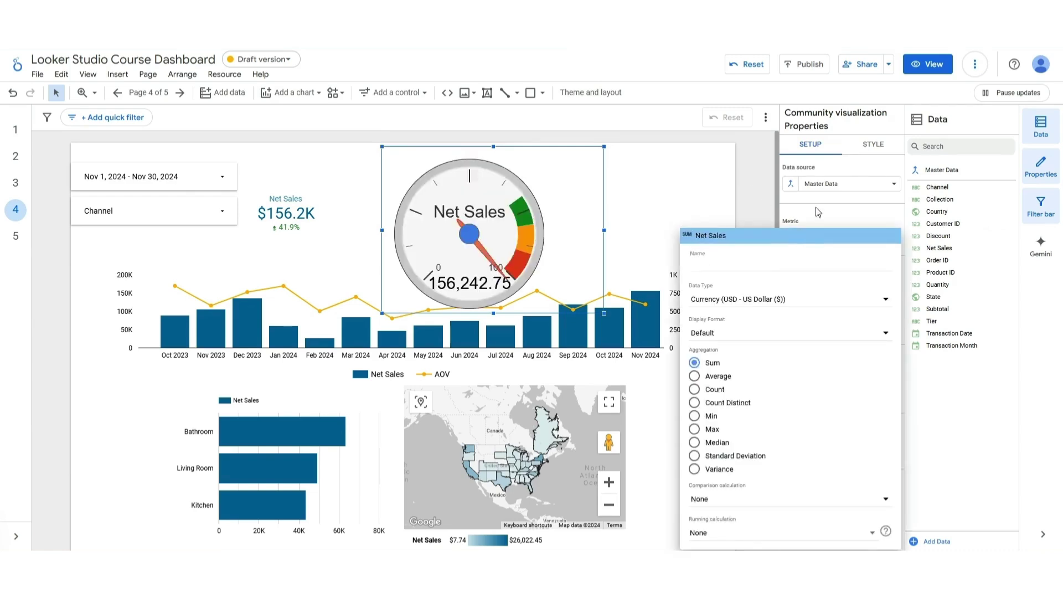
Create calculated field AOV as SUM(Net Sales)/COUNT_DISTINCT(Order ID) and apply it as the gauge metric.
{"action": "key", "text": "Escape"}
{"action": "left_click", "coordinate": [824, 242]}
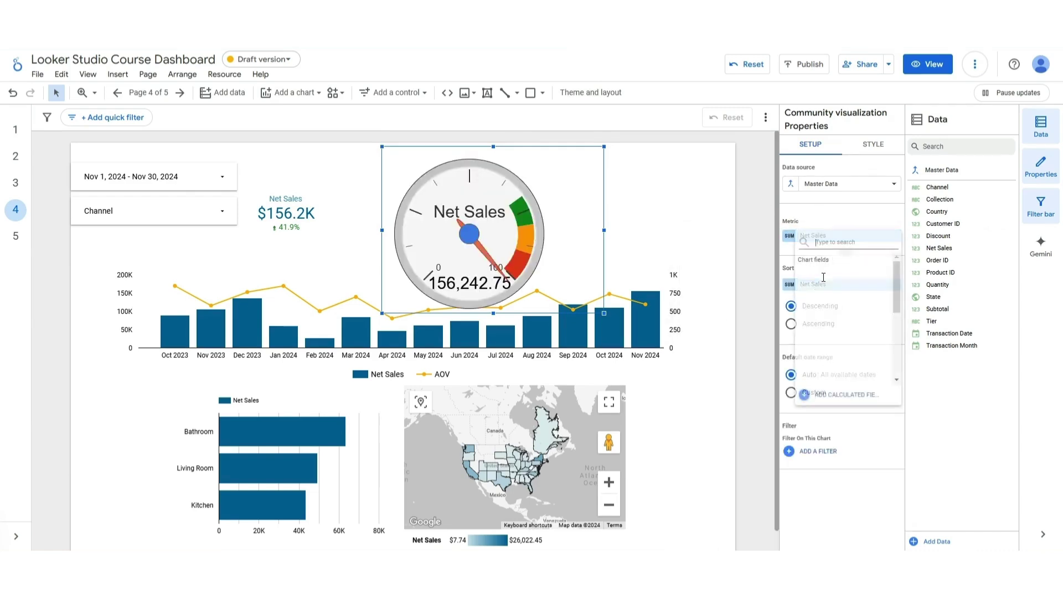
{"action": "left_click", "coordinate": [829, 398]}
{"action": "left_click", "coordinate": [769, 318]}
{"action": "type", "text": "sum(Net Sales) / COUNT_DISTINCT(Order ID)"}
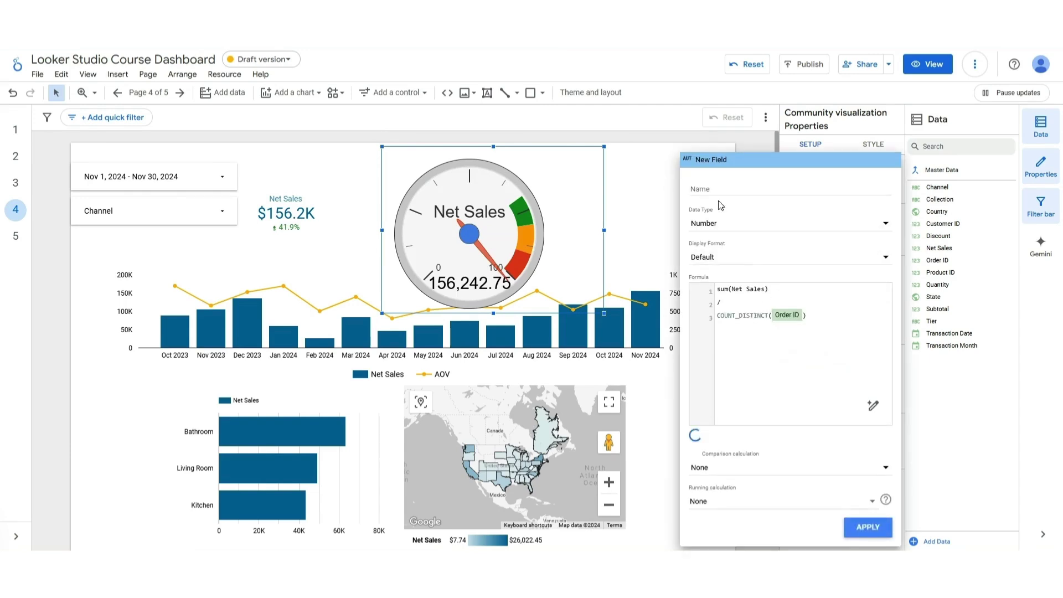
{"action": "left_click", "coordinate": [719, 195]}
{"action": "type", "text": "AOV"}
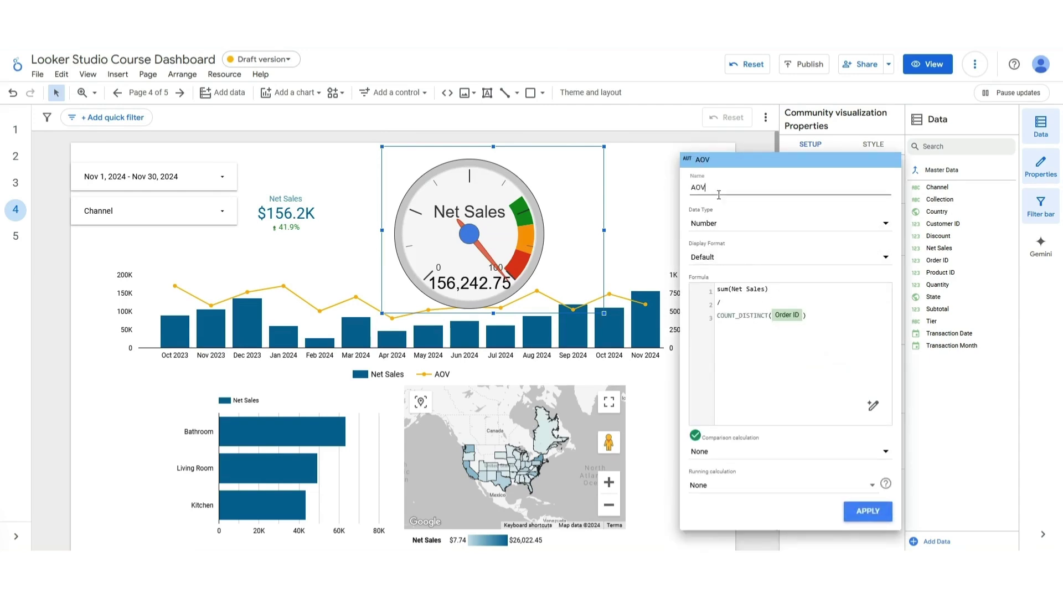
{"action": "left_click", "coordinate": [801, 283]}
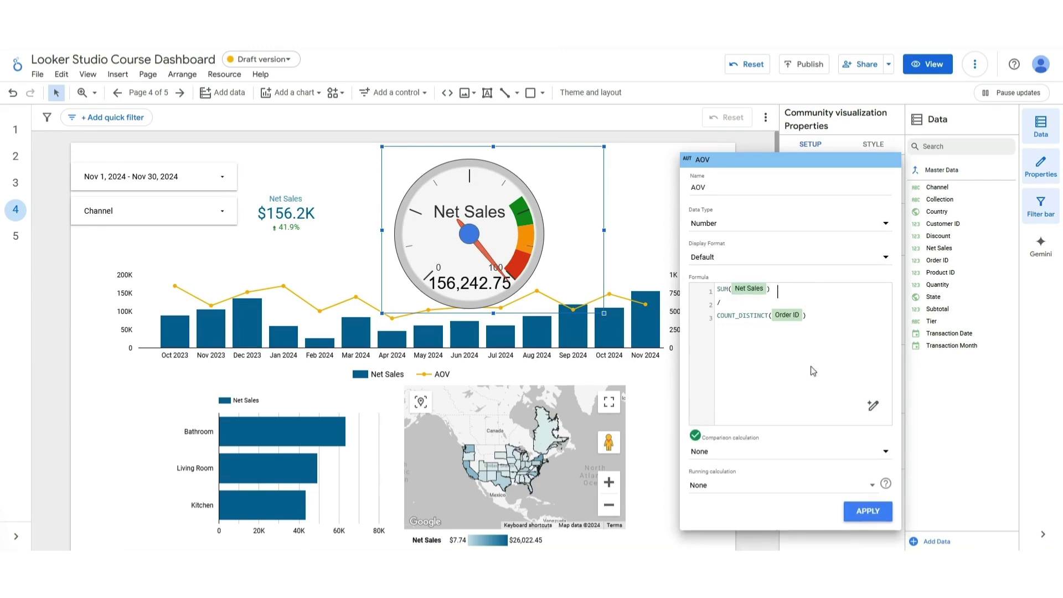
{"action": "left_click", "coordinate": [867, 512]}
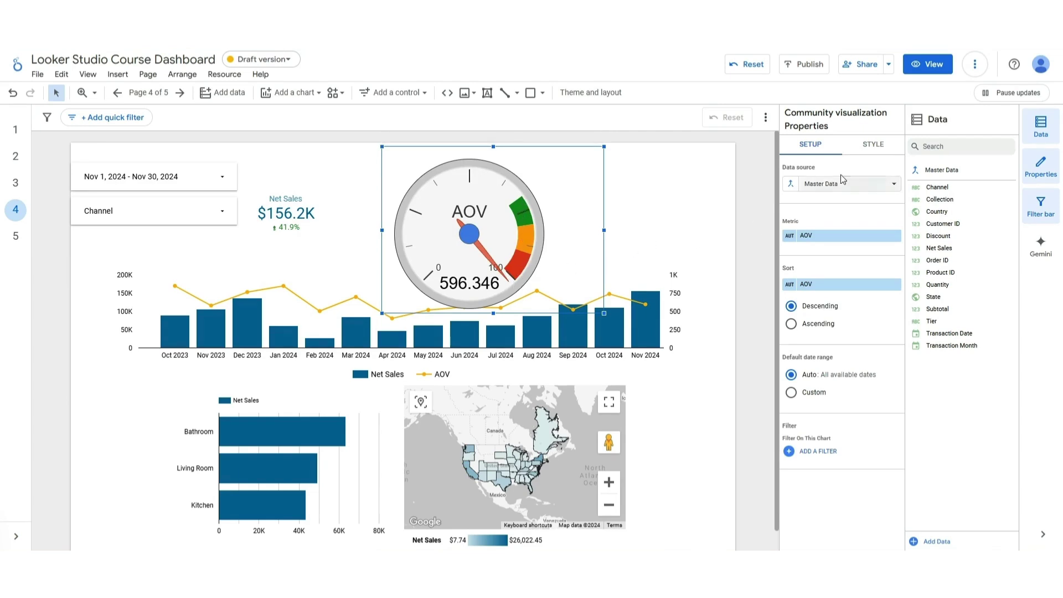
In the Style options, set the minimal gauge value to 300 and the maximum to 900.
{"action": "left_click", "coordinate": [870, 150]}
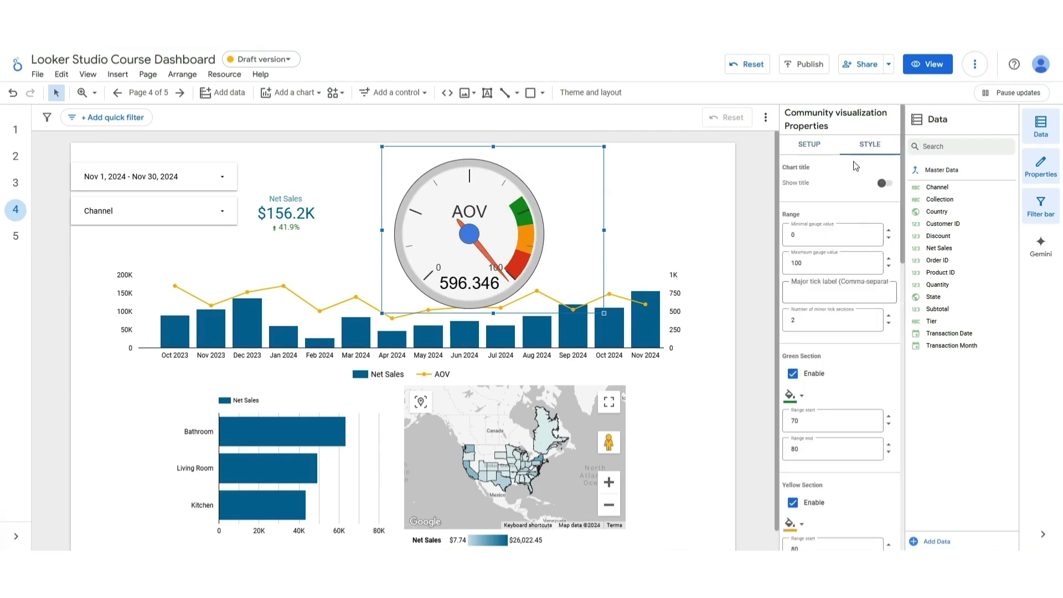
{"action": "double_click", "coordinate": [812, 241]}
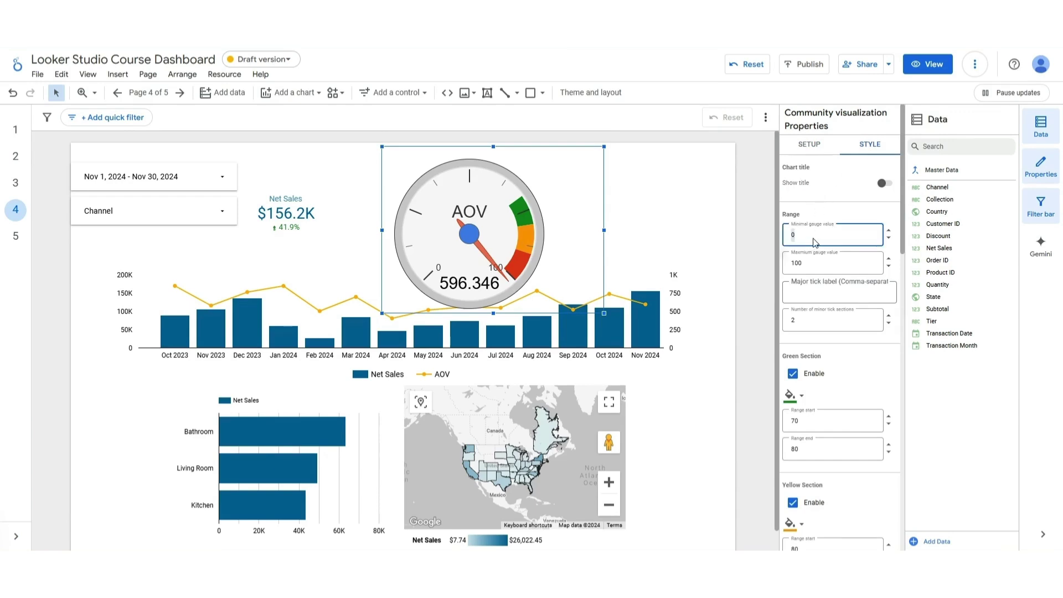
{"action": "type", "text": "300"}
{"action": "left_click", "coordinate": [806, 262]}
{"action": "double_click", "coordinate": [815, 265]}
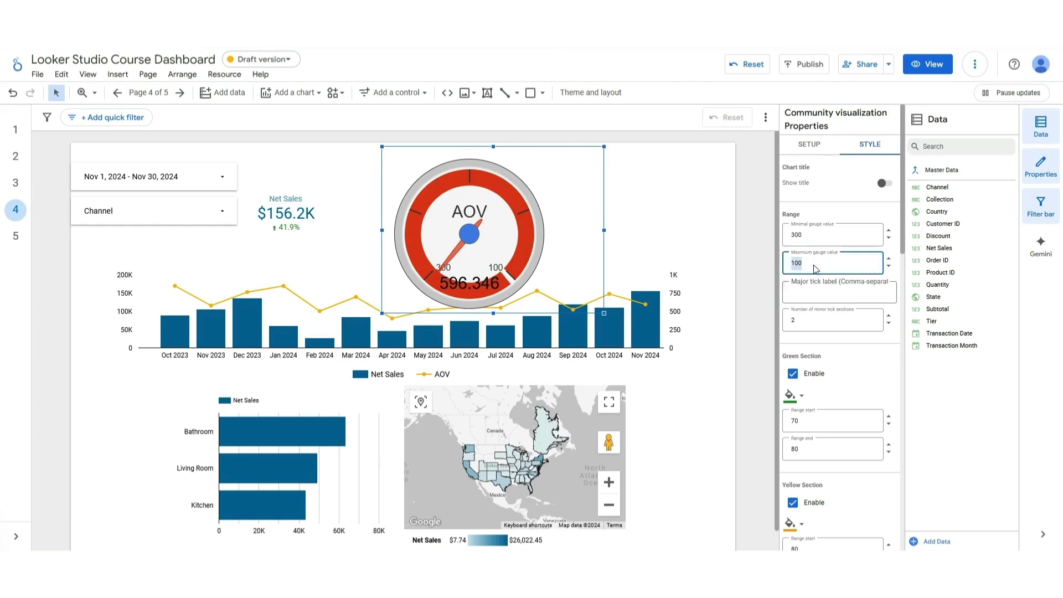
{"action": "type", "text": "900"}
{"action": "key", "text": "Return"}
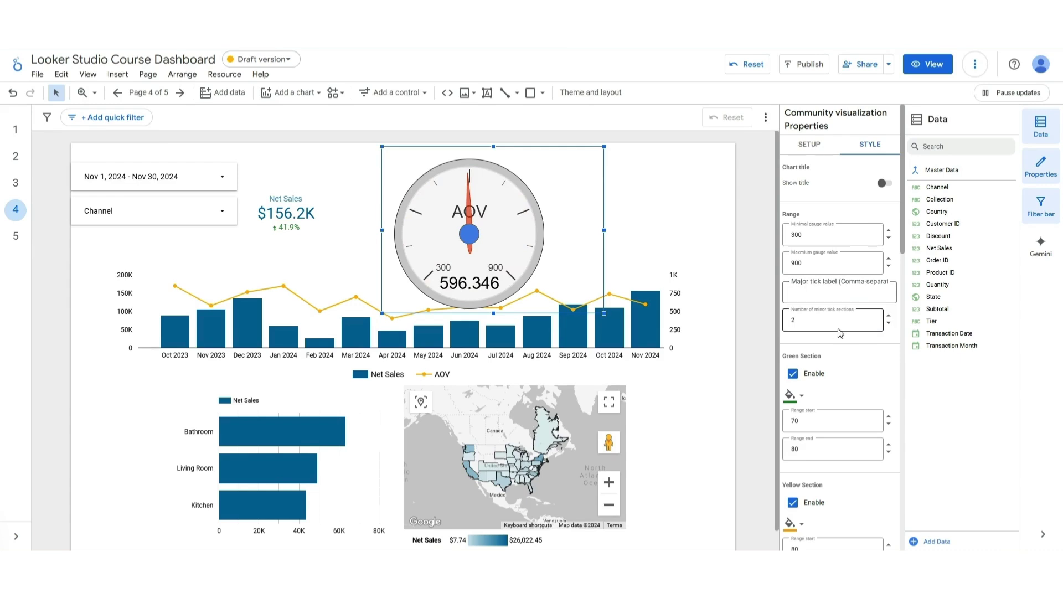
{"action": "scroll", "coordinate": [842, 348], "scroll_direction": "down", "scroll_amount": 3}
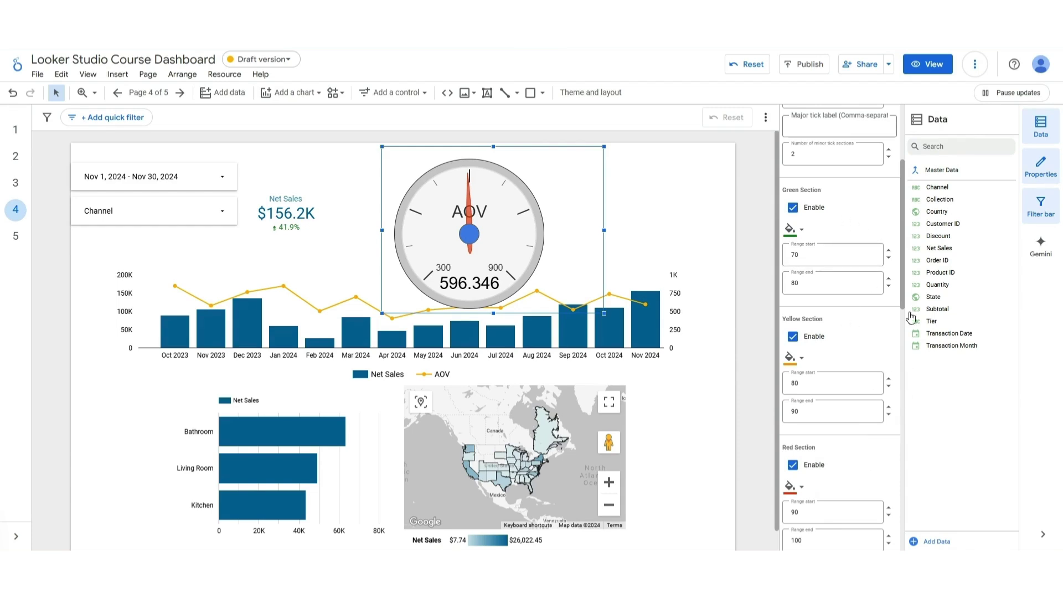
Recolour the Green Section with custom red and the Red Section with green.
{"action": "left_click", "coordinate": [795, 234]}
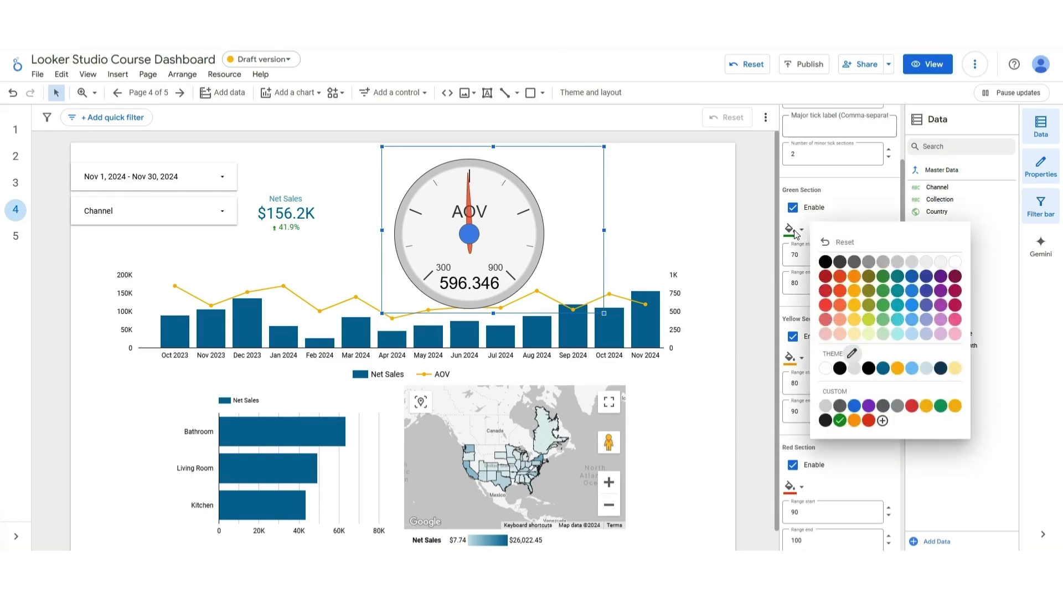
{"action": "left_click", "coordinate": [882, 421]}
{"action": "left_click", "coordinate": [617, 399]}
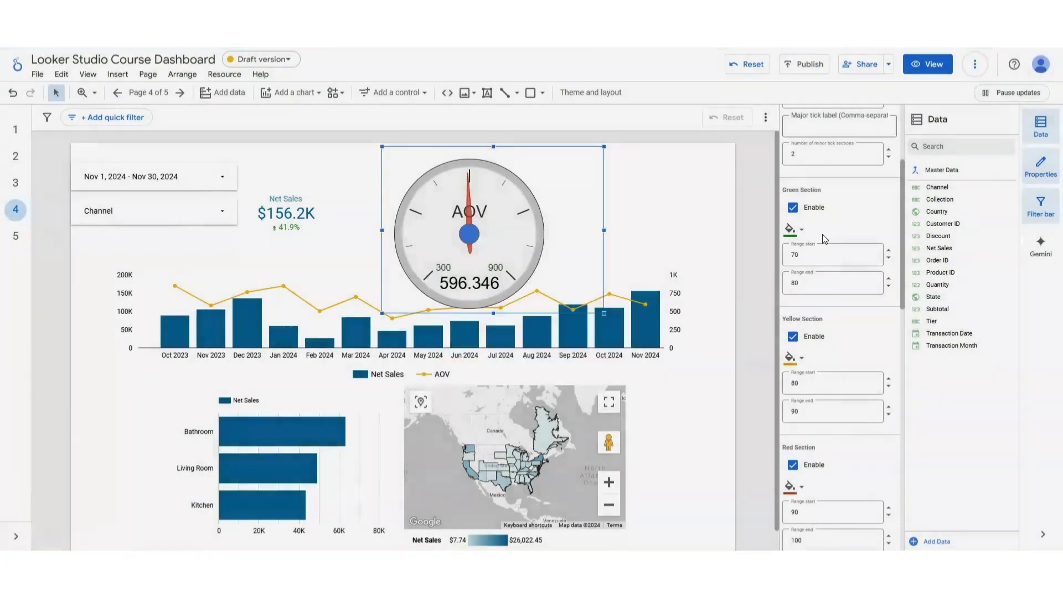
{"action": "left_click", "coordinate": [791, 229]}
{"action": "left_click", "coordinate": [868, 422]}
{"action": "left_click", "coordinate": [792, 488]}
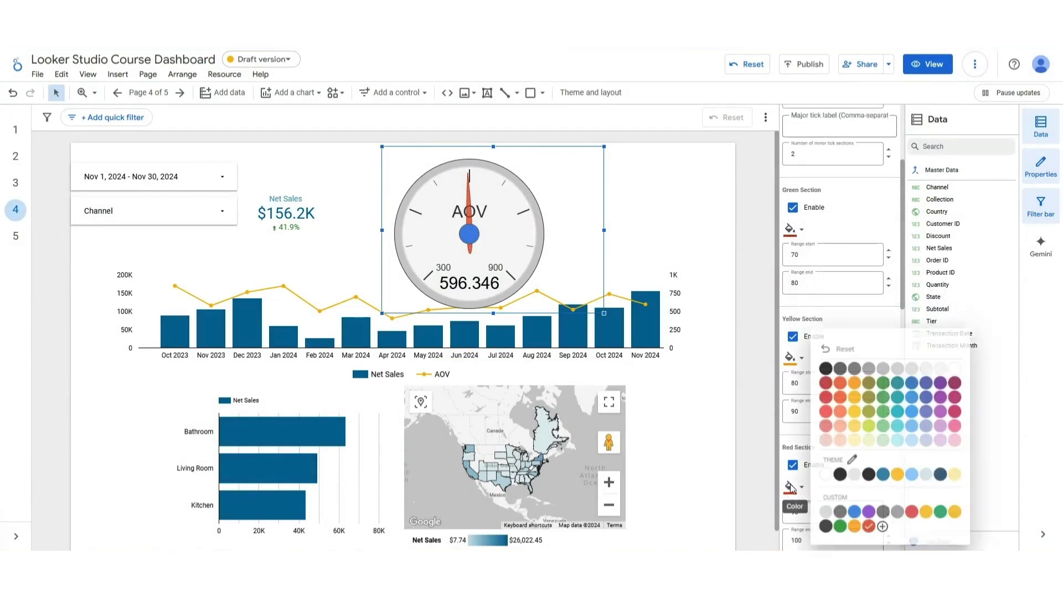
{"action": "left_click", "coordinate": [842, 523]}
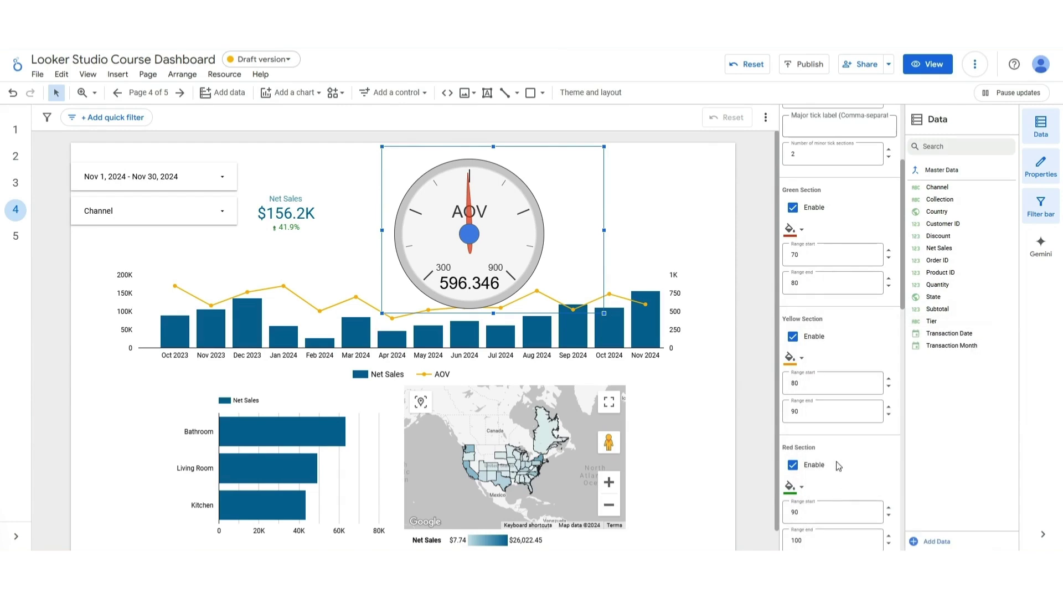
Set the Green Section range to 300–500 and the Yellow Section to 500–700.
{"action": "double_click", "coordinate": [814, 260]}
{"action": "type", "text": "300"}
{"action": "double_click", "coordinate": [807, 283]}
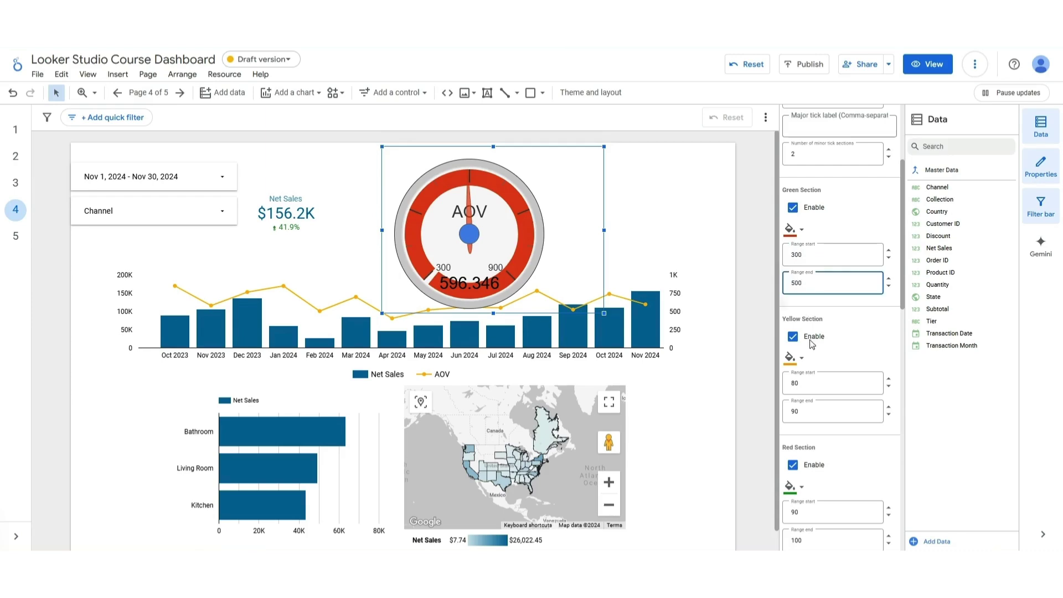
{"action": "left_click", "coordinate": [801, 383]}
{"action": "double_click", "coordinate": [801, 383]}
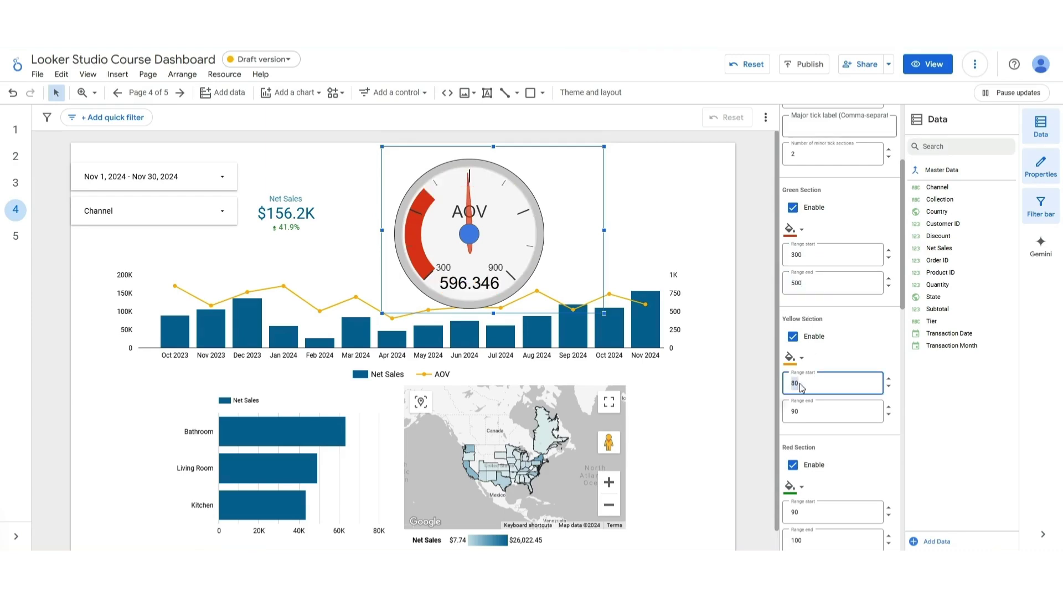
{"action": "double_click", "coordinate": [801, 411]}
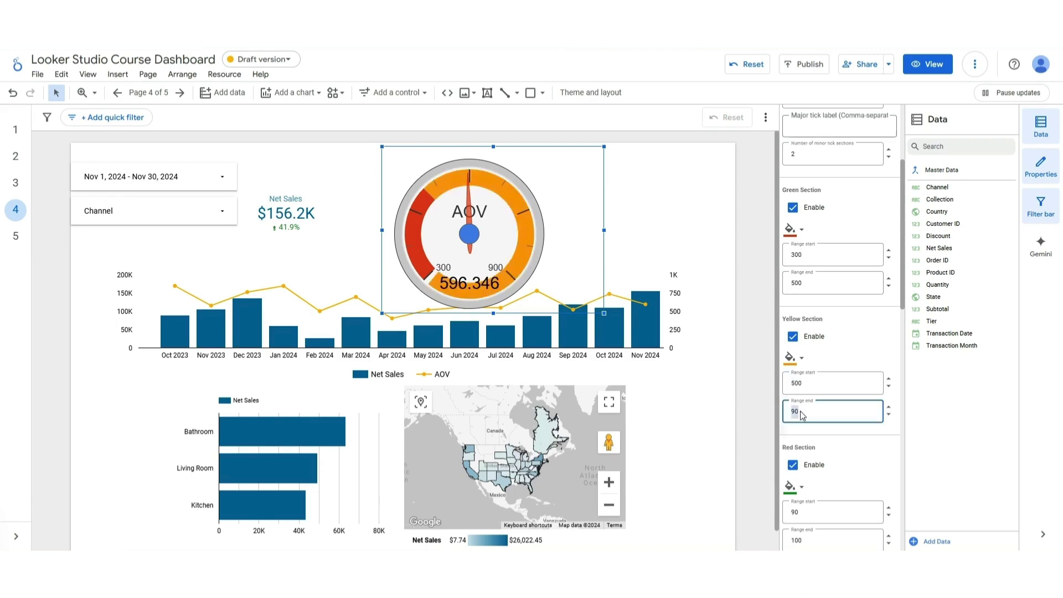
{"action": "left_click", "coordinate": [862, 434]}
Set the Red Section range to 700–900.
{"action": "scroll", "coordinate": [862, 434], "scroll_direction": "down", "scroll_amount": 3}
{"action": "double_click", "coordinate": [814, 348]}
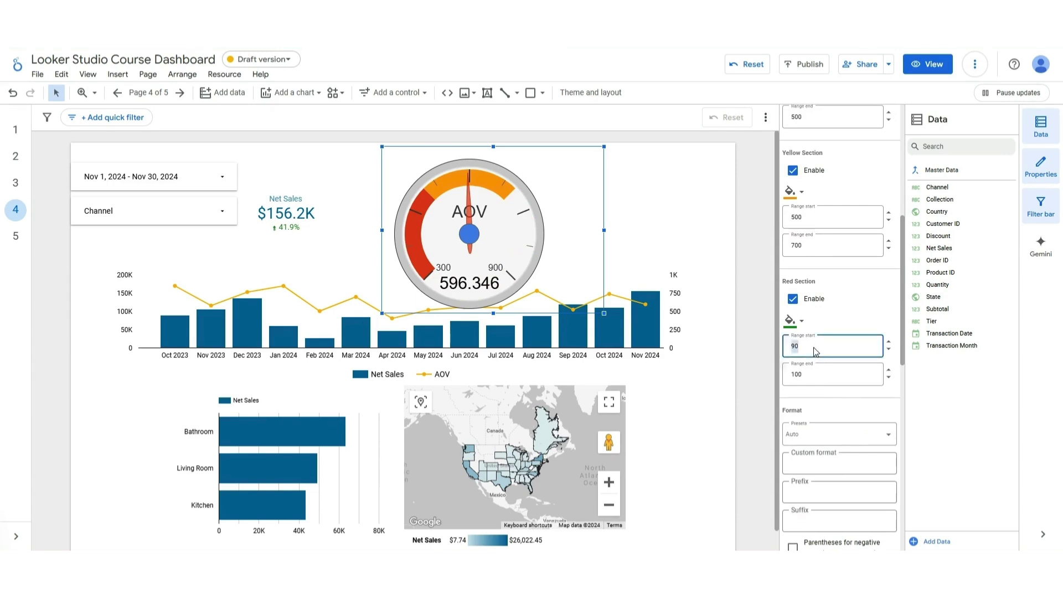
{"action": "double_click", "coordinate": [804, 374]}
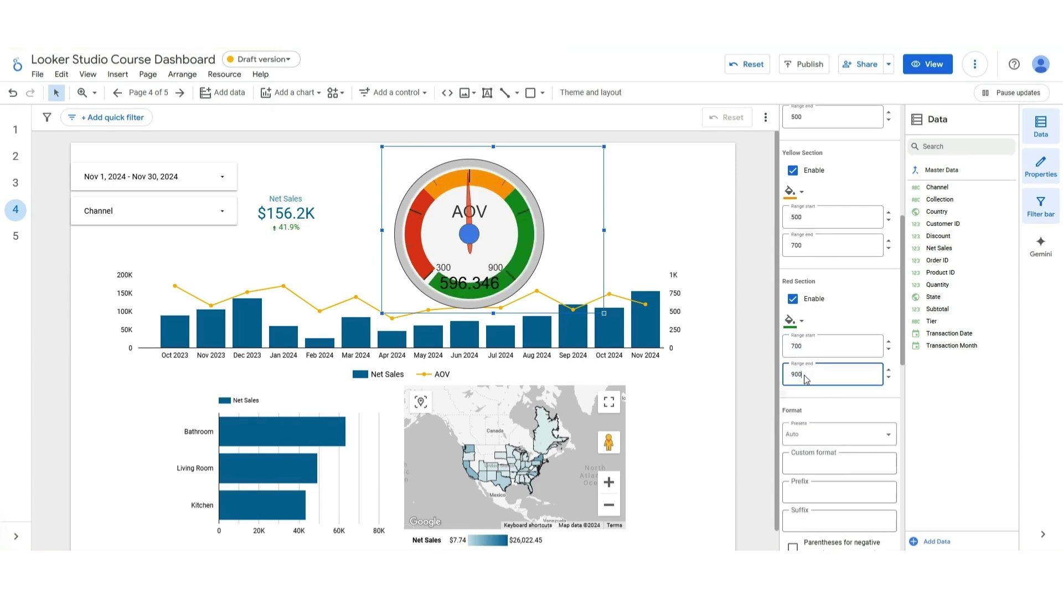
{"action": "left_click", "coordinate": [758, 358]}
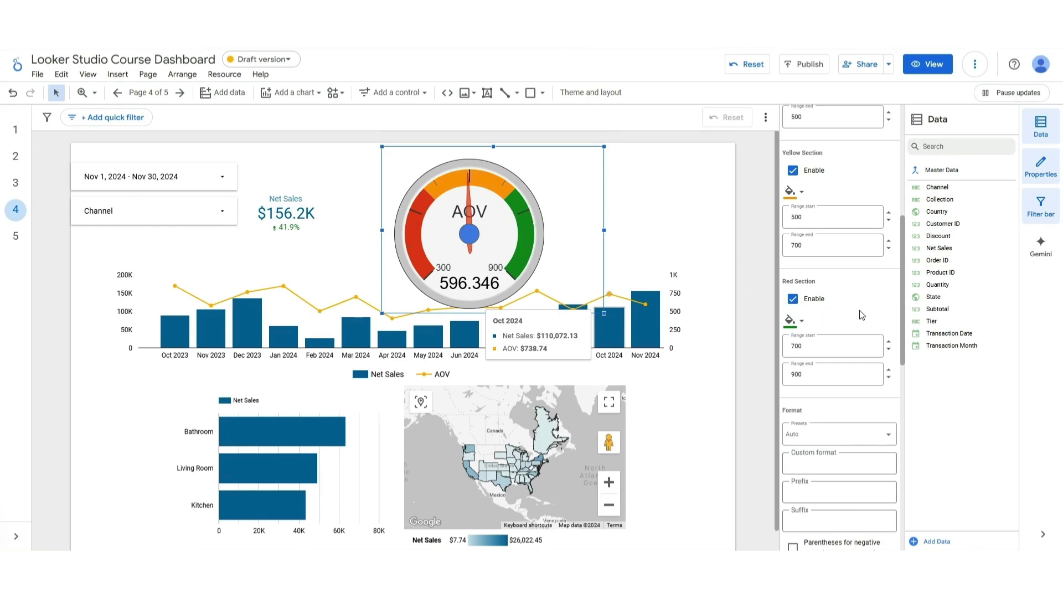
Tick Hide label so only the needle and 596.346 value show on the dial.
{"action": "scroll", "coordinate": [862, 316], "scroll_direction": "down", "scroll_amount": 5}
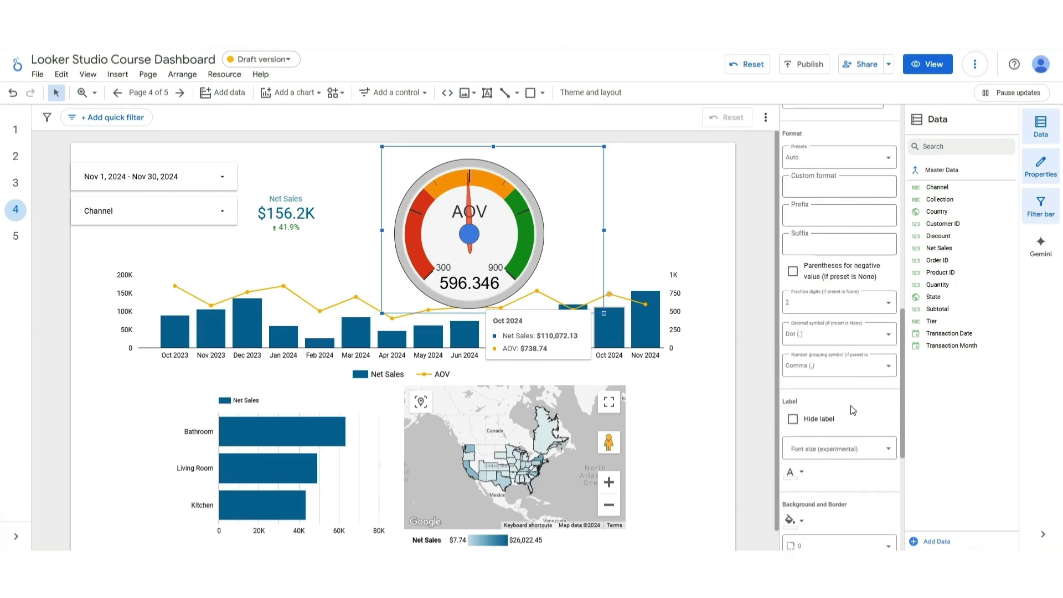
{"action": "scroll", "coordinate": [851, 410], "scroll_direction": "down", "scroll_amount": 1}
{"action": "left_click", "coordinate": [794, 365]}
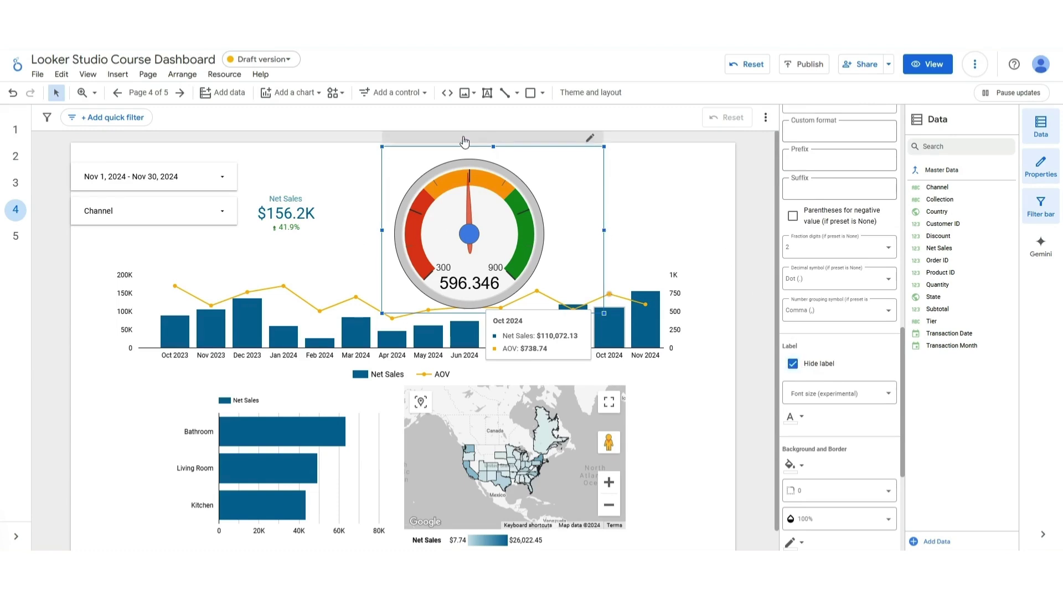
{"action": "scroll", "coordinate": [853, 364], "scroll_direction": "down", "scroll_amount": 1}
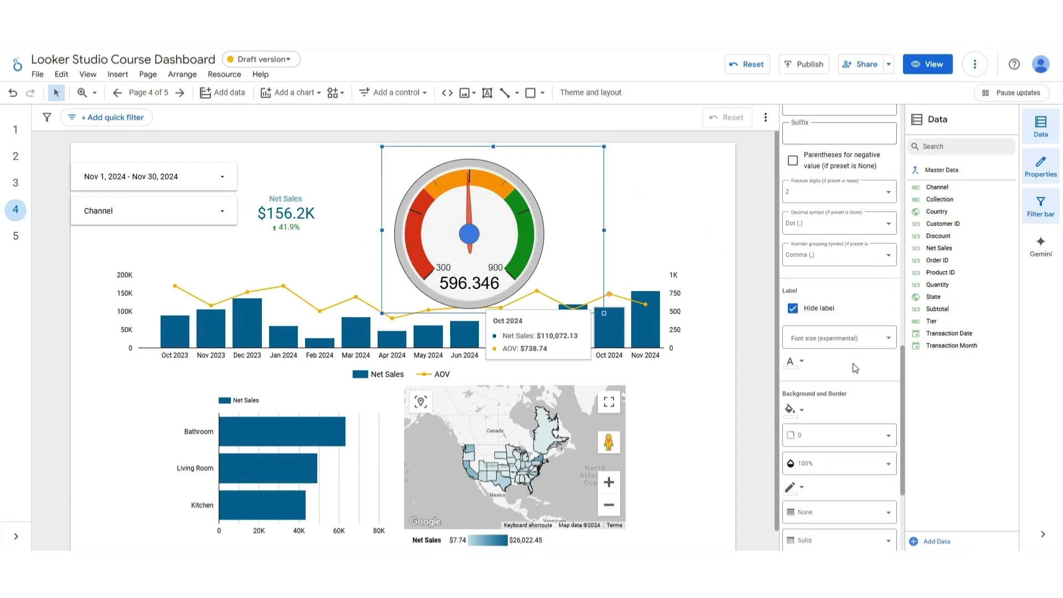
{"action": "scroll", "coordinate": [853, 363], "scroll_direction": "up", "scroll_amount": 2}
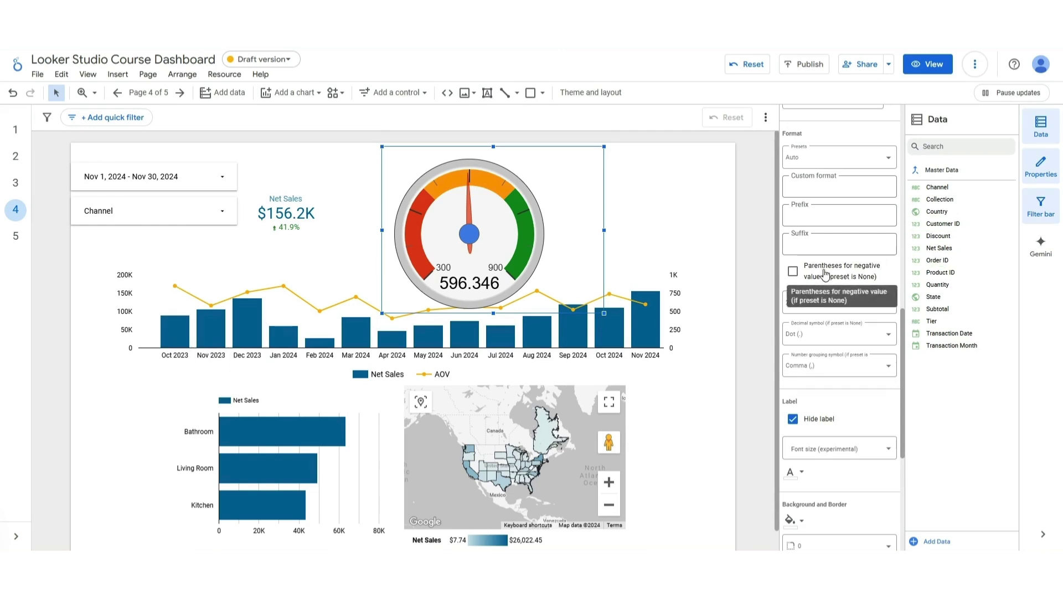
Format the gauge value as Currency with 0 fraction digits and a $0 custom format.
{"action": "left_click", "coordinate": [855, 159]}
{"action": "left_click", "coordinate": [824, 293]}
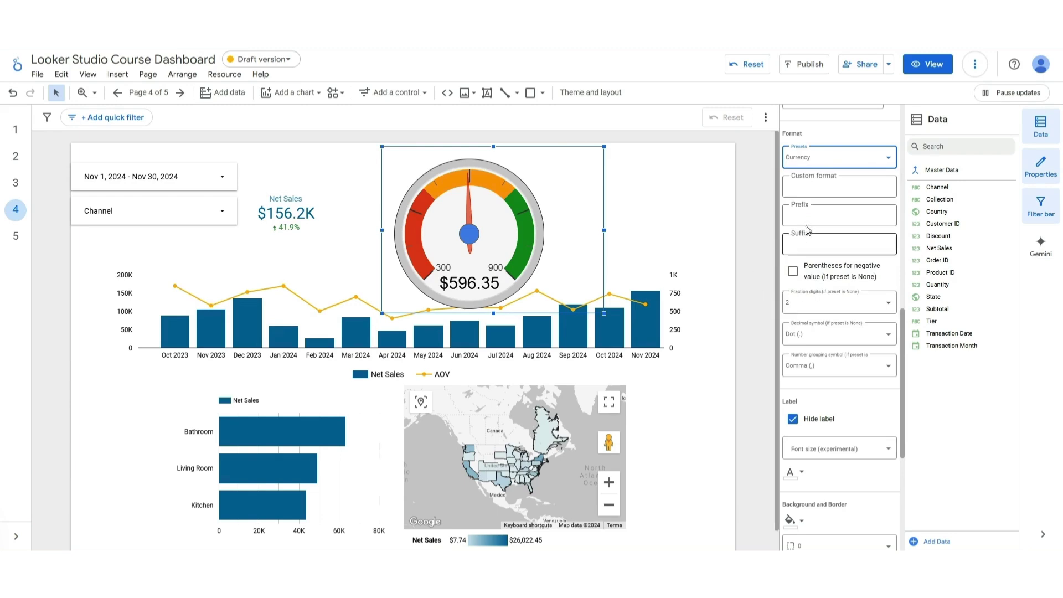
{"action": "left_click", "coordinate": [816, 187]}
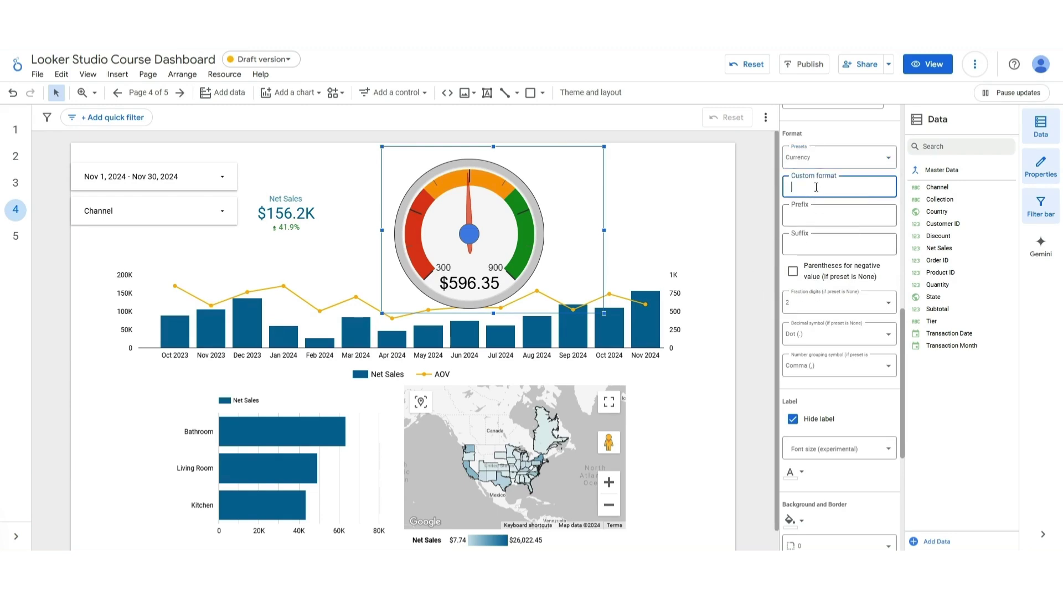
{"action": "left_click", "coordinate": [798, 302]}
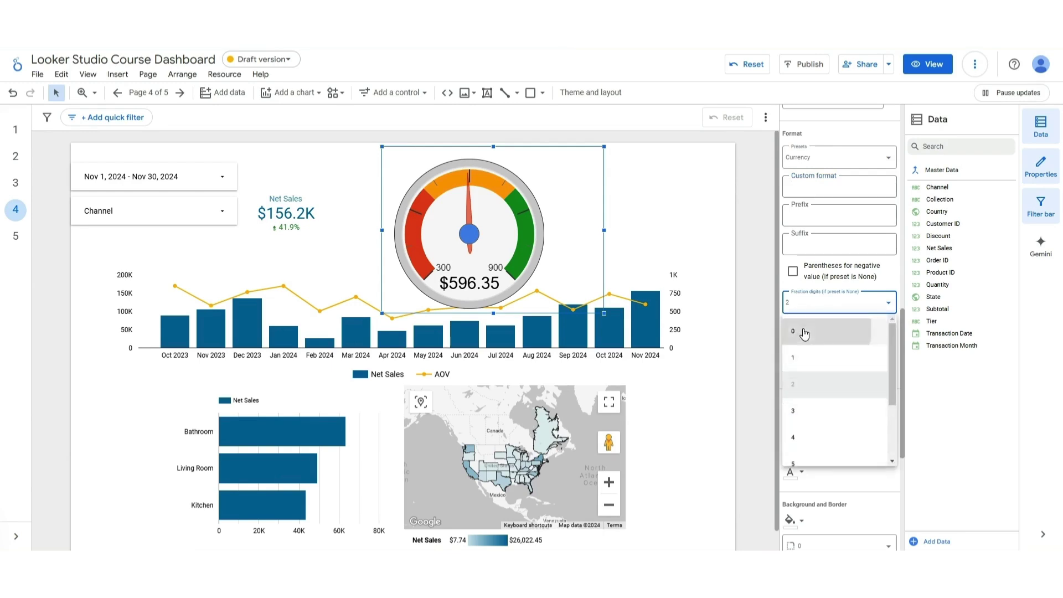
{"action": "left_click", "coordinate": [807, 333]}
{"action": "left_click", "coordinate": [806, 188]}
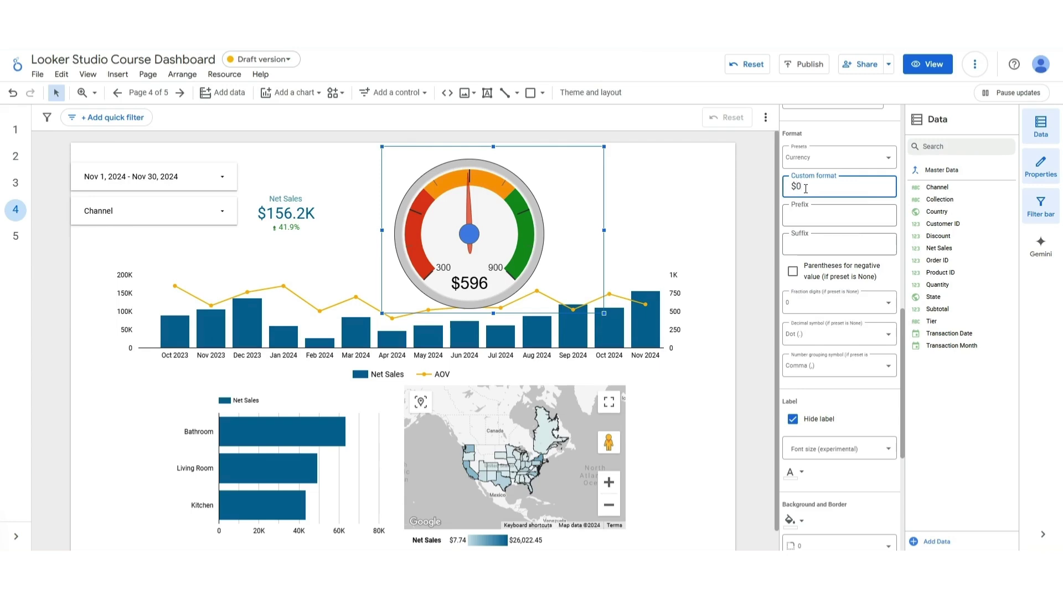
{"action": "left_click", "coordinate": [740, 227]}
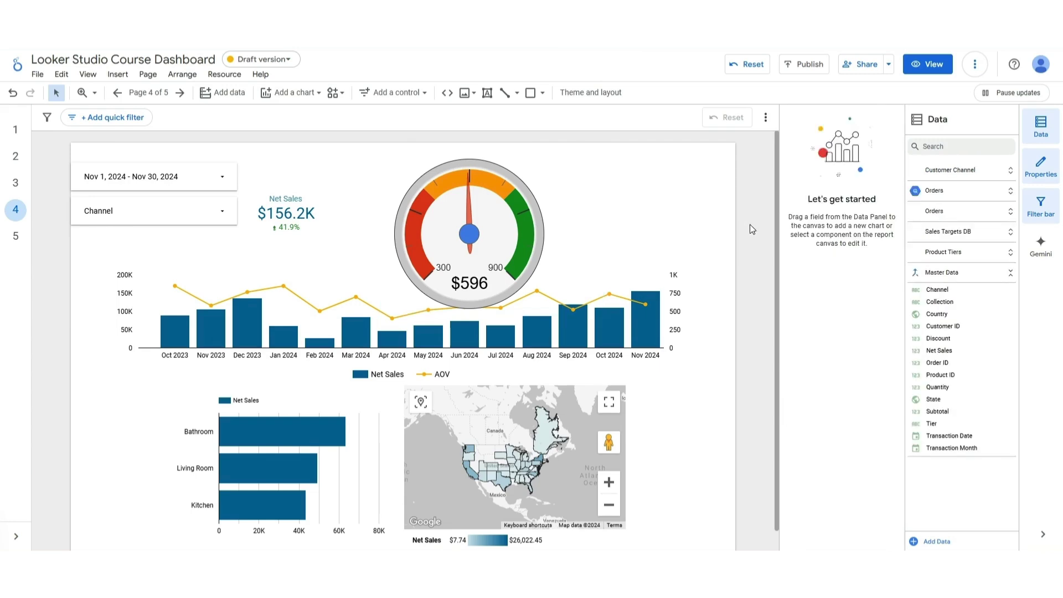